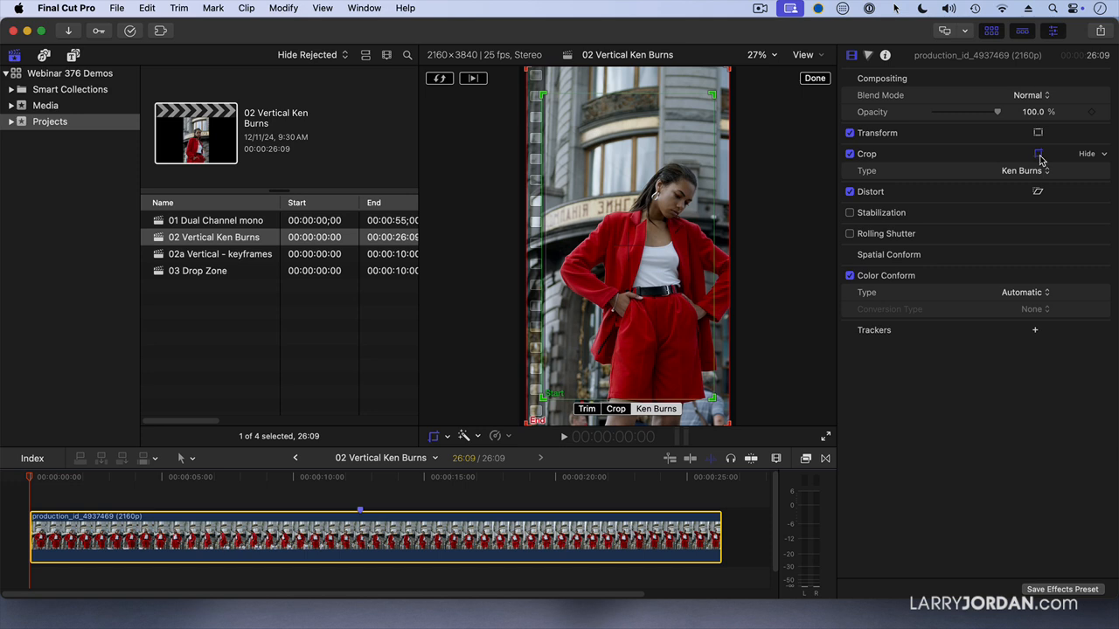
# Swap the Ken Burns start and end frames, and shrink the end frame around the woman's head and upper body using the clip's last frame.
pyautogui.press('ctrl+super+1')
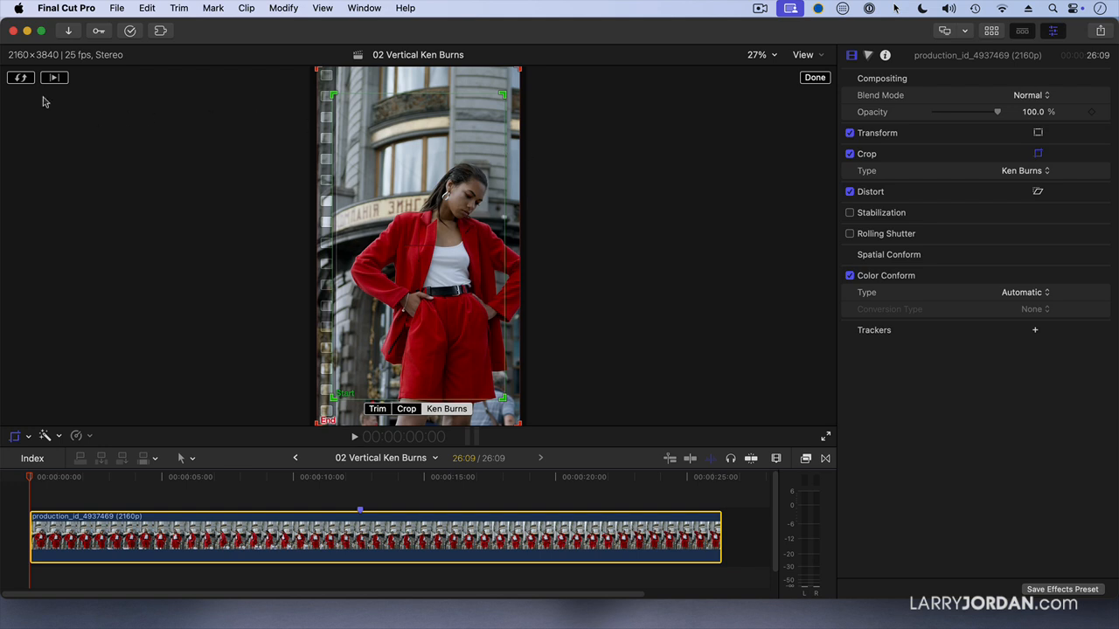
pyautogui.click(21, 79)
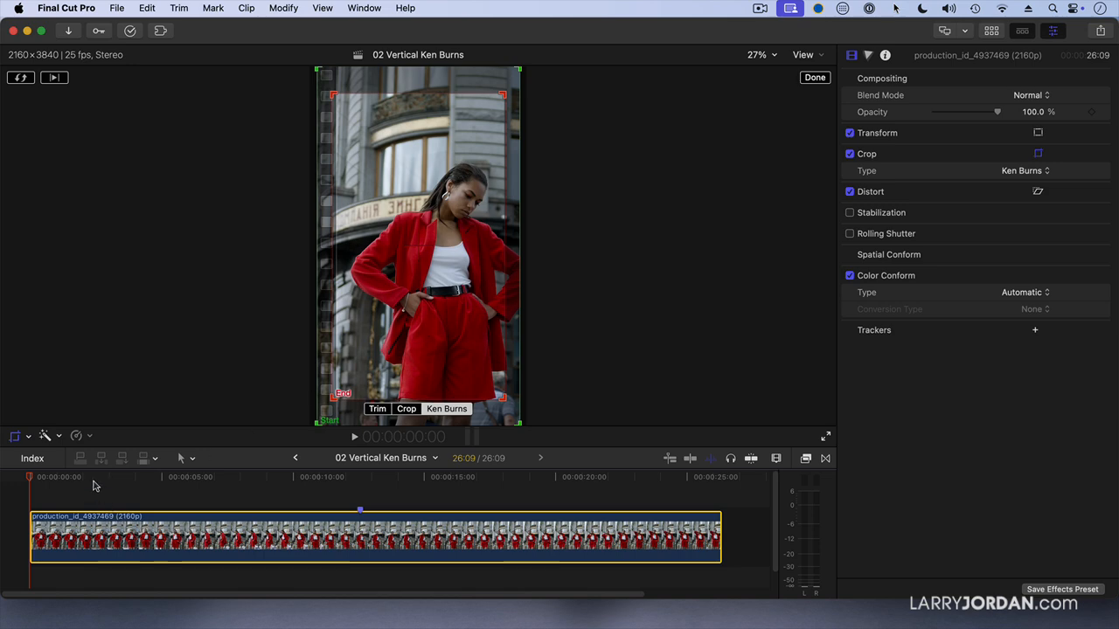
pyautogui.click(32, 480)
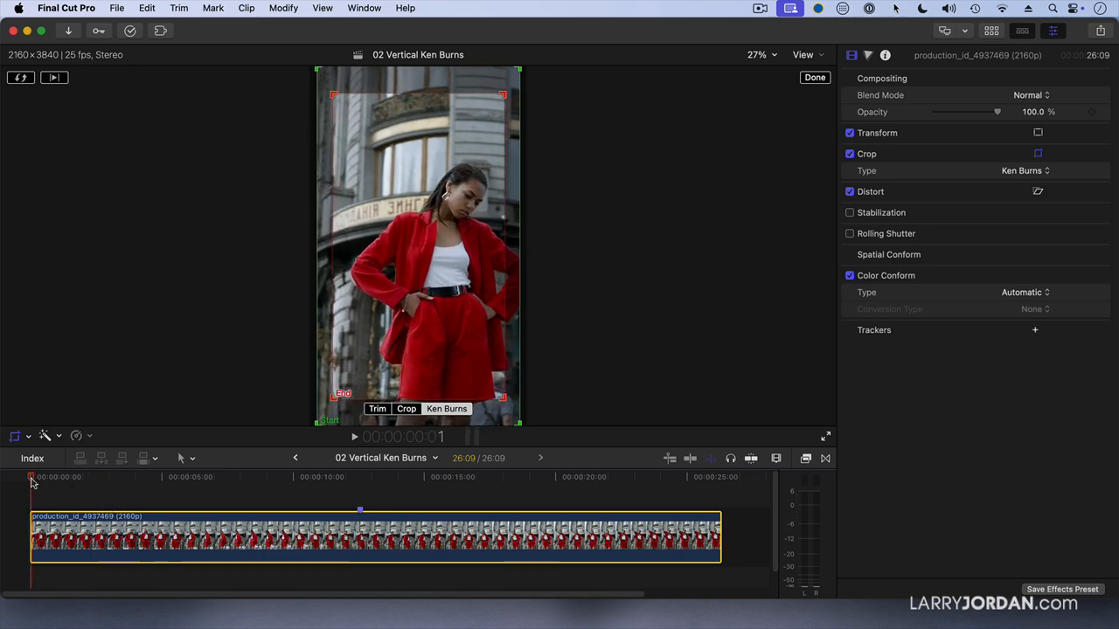
pyautogui.moveTo(32, 480); pyautogui.dragTo(719, 466)
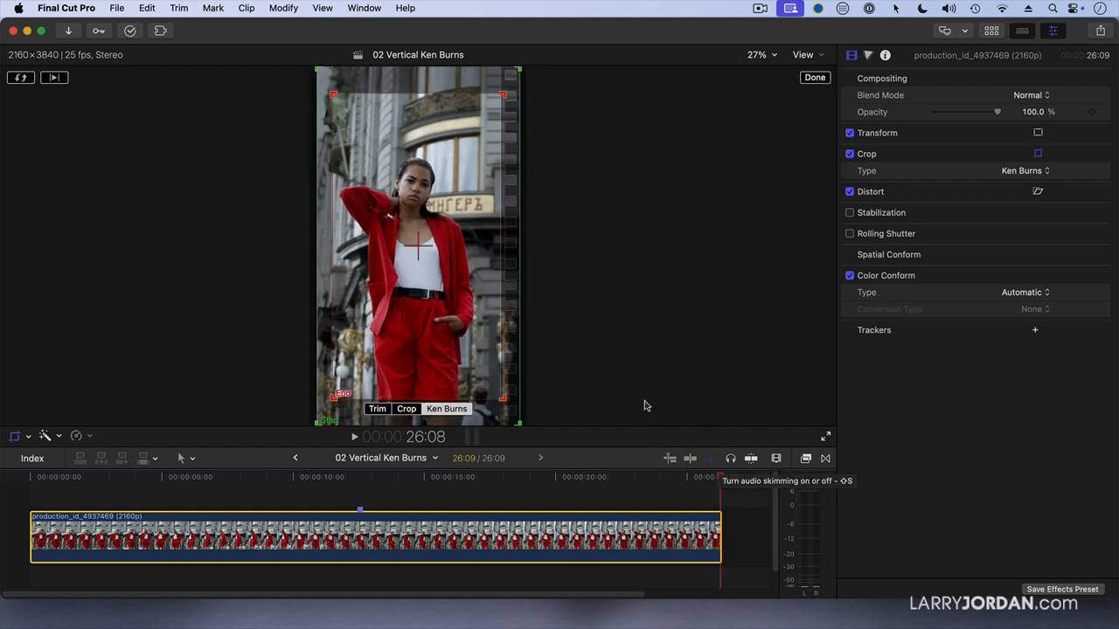
pyautogui.moveTo(504, 400); pyautogui.dragTo(428, 289)
pyautogui.click(237, 180)
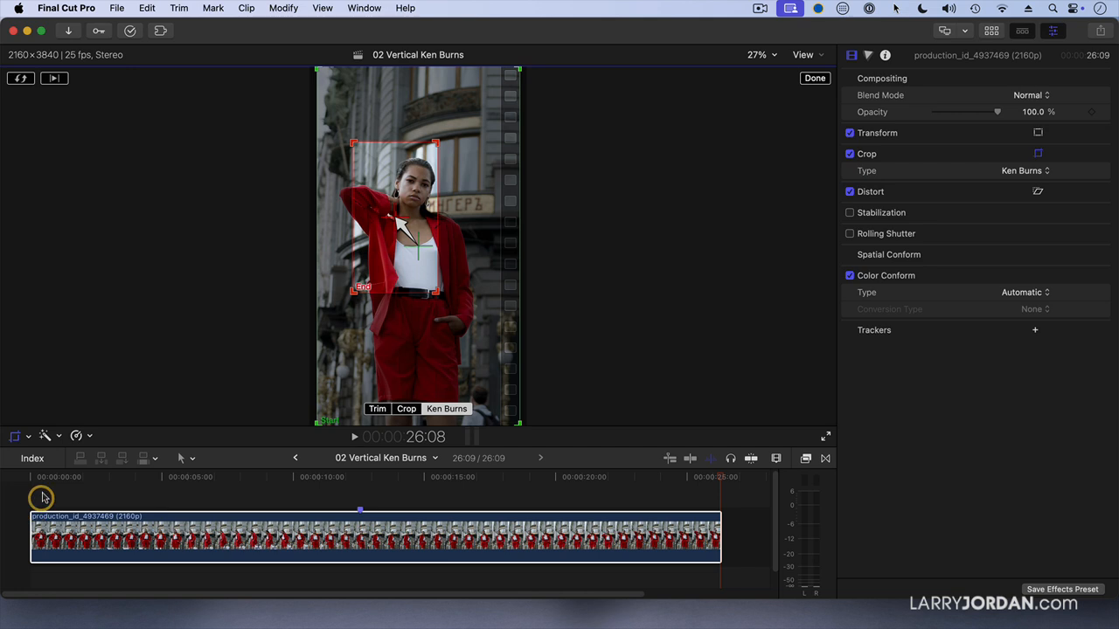
# Apply the Ken Burns crop and play the clip from the beginning to review the move.
pyautogui.click(16, 478)
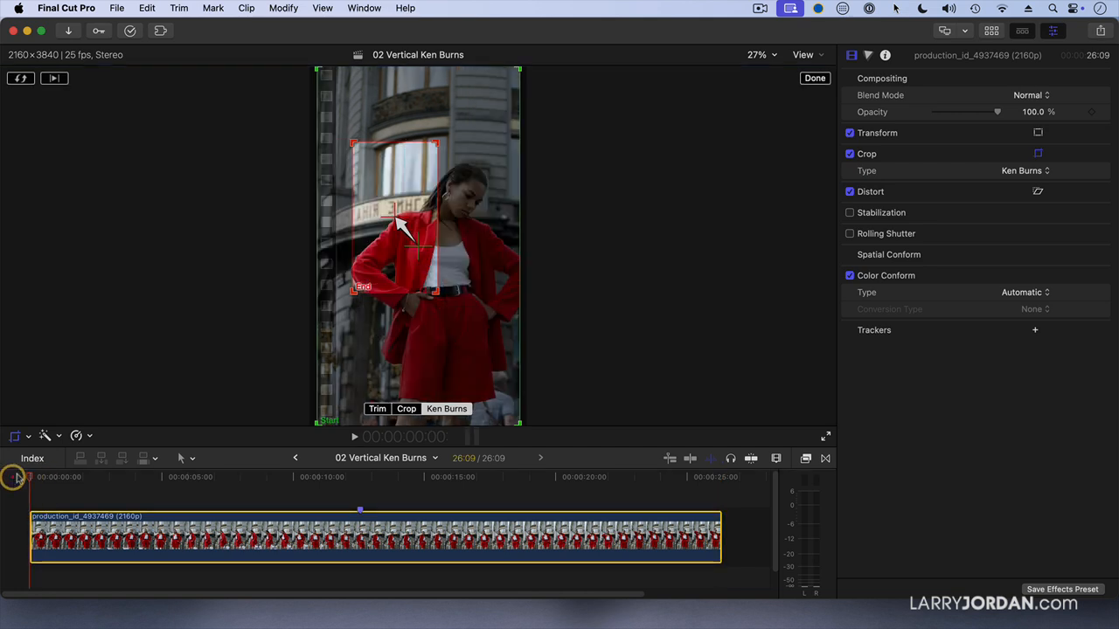
pyautogui.click(814, 78)
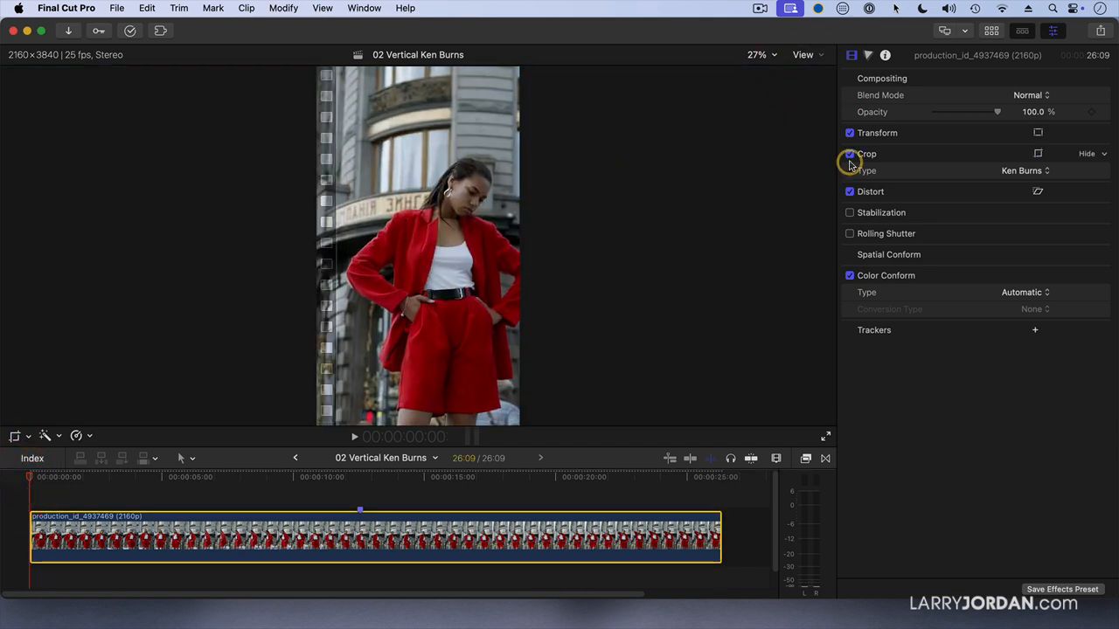
pyautogui.press('space')
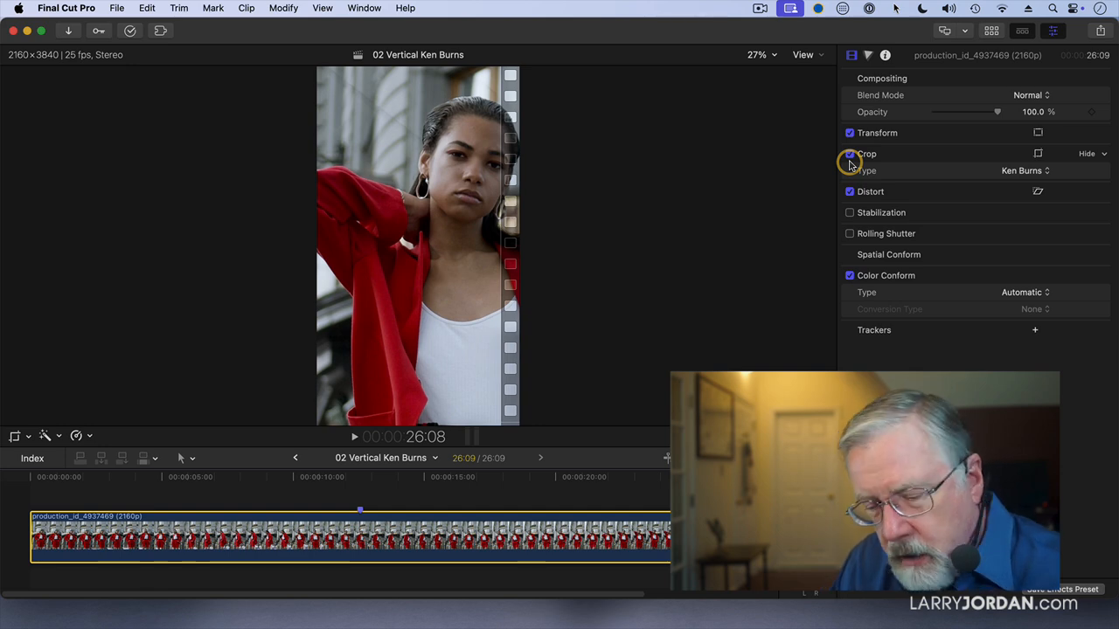
# Open the 02a Vertical - keyframes project and show title/action safe zones in an enlarged viewer with the browser hidden.
pyautogui.press('ctrl+super+1')
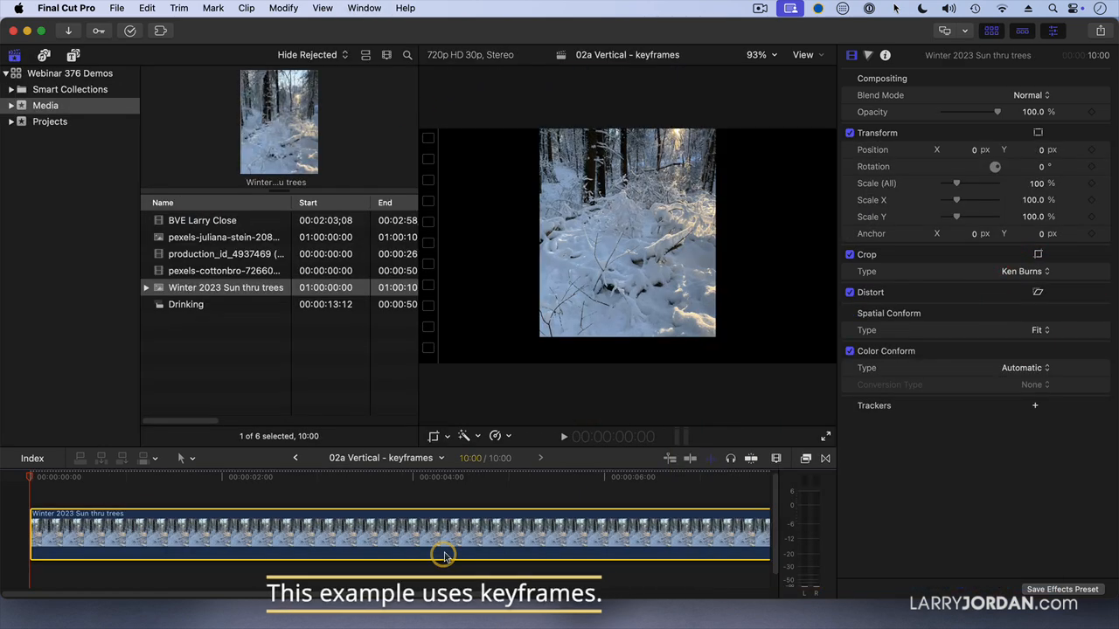
pyautogui.click(469, 538)
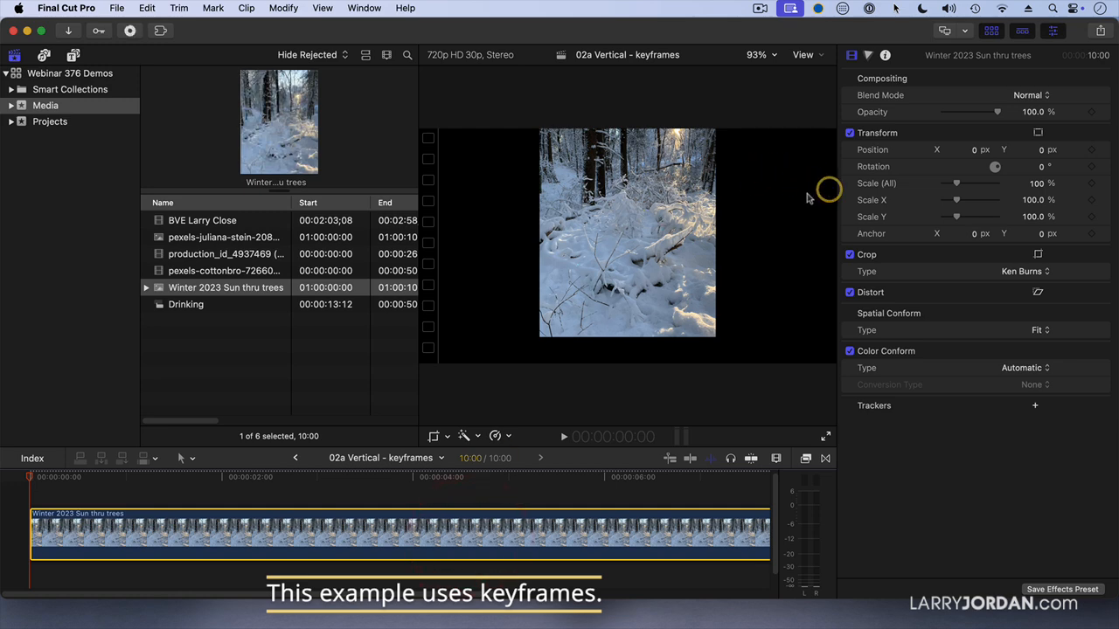
pyautogui.click(806, 56)
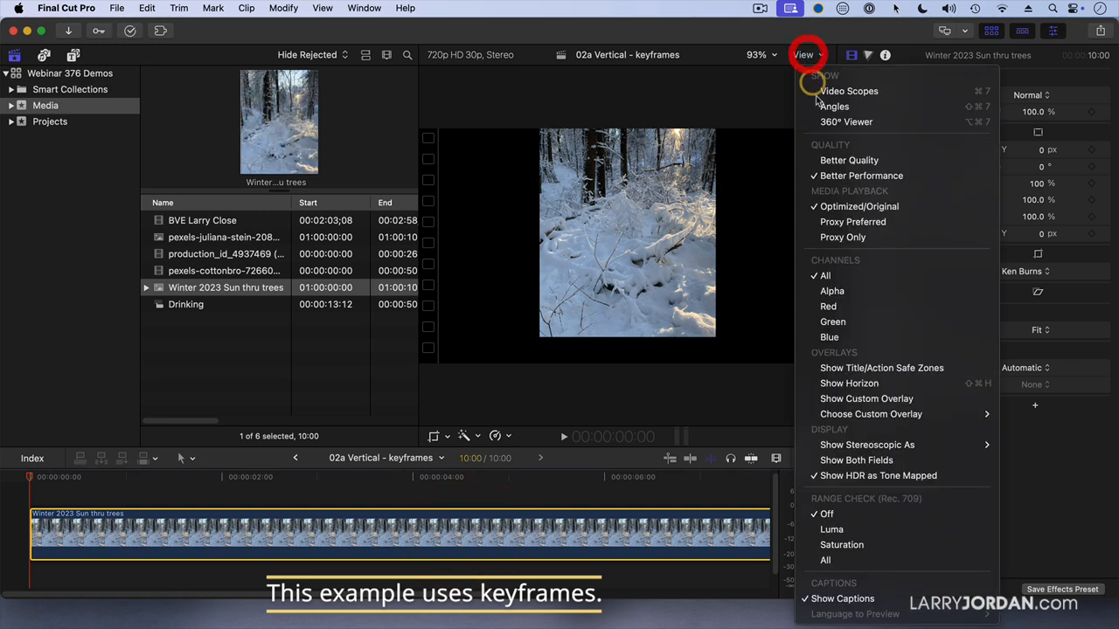
pyautogui.click(830, 369)
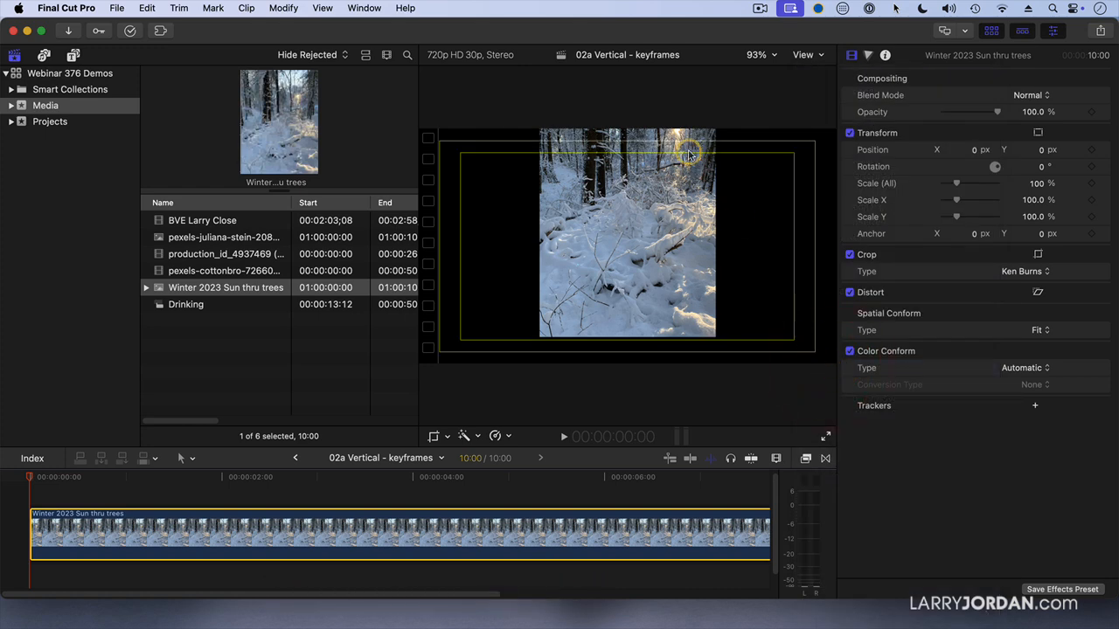
pyautogui.press('ctrl+super+1')
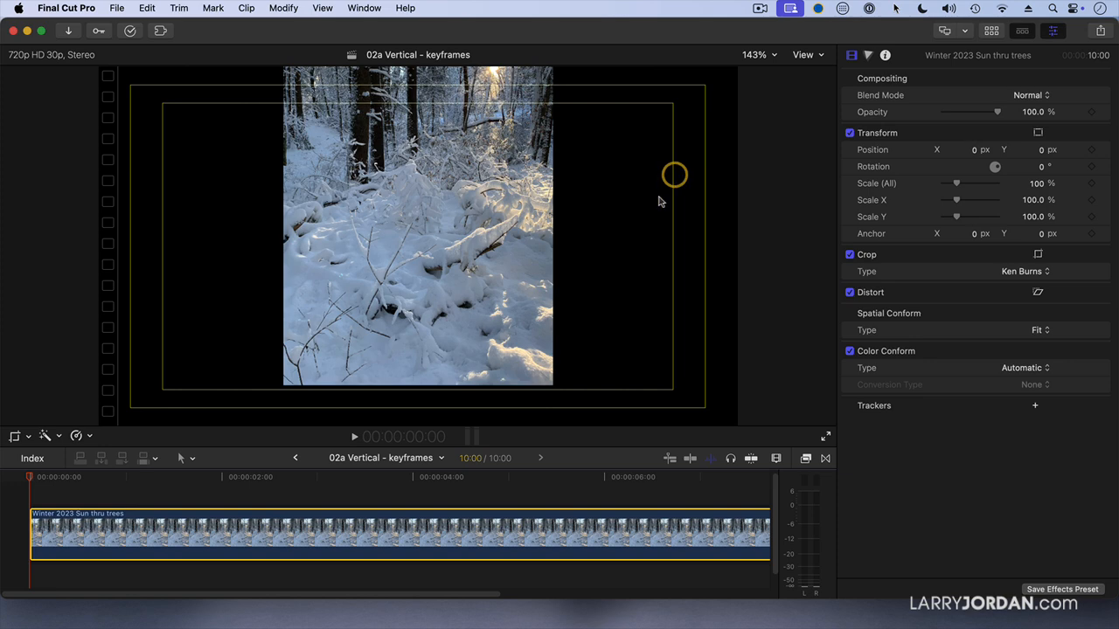
# Set the Spatial Conform type of the Winter 2023 Sun thru trees clip to None.
pyautogui.click(329, 532)
pyautogui.click(1037, 330)
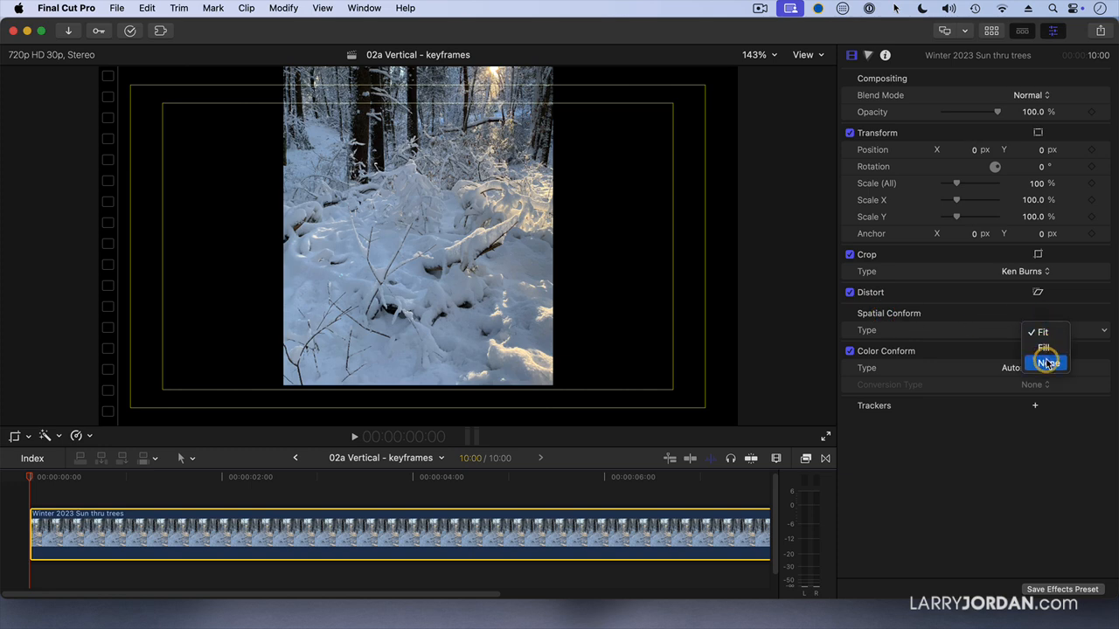
pyautogui.click(1048, 362)
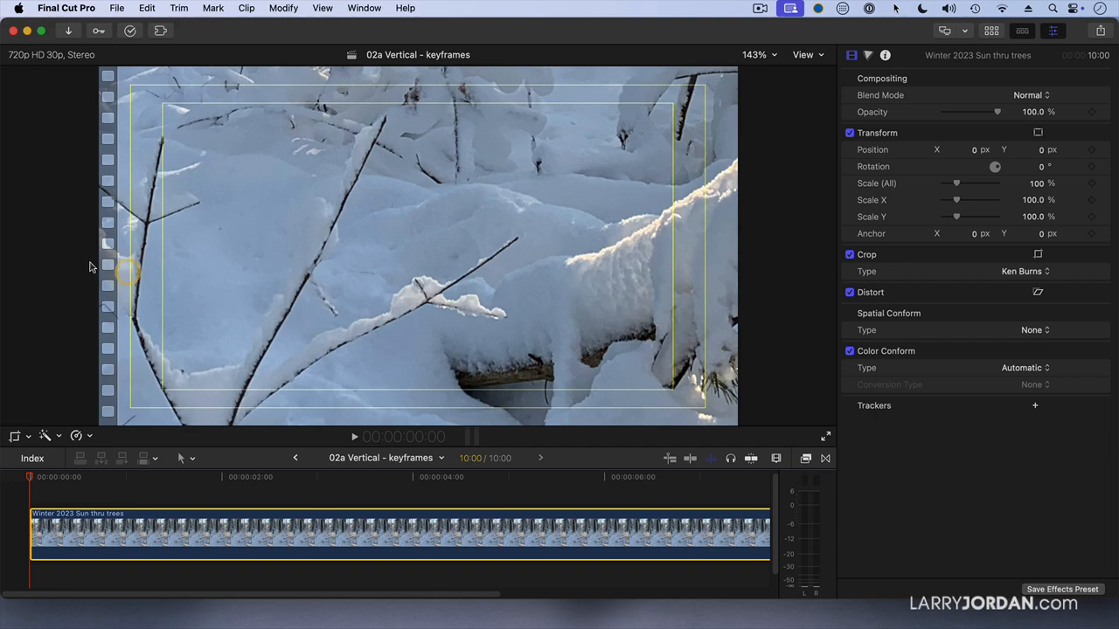
# Scale the winter clip to 42% and set its vertical position to -35 px, keeping X at 0.
pyautogui.click(1038, 184)
pyautogui.moveTo(1041, 185); pyautogui.dragTo(1039, 150)
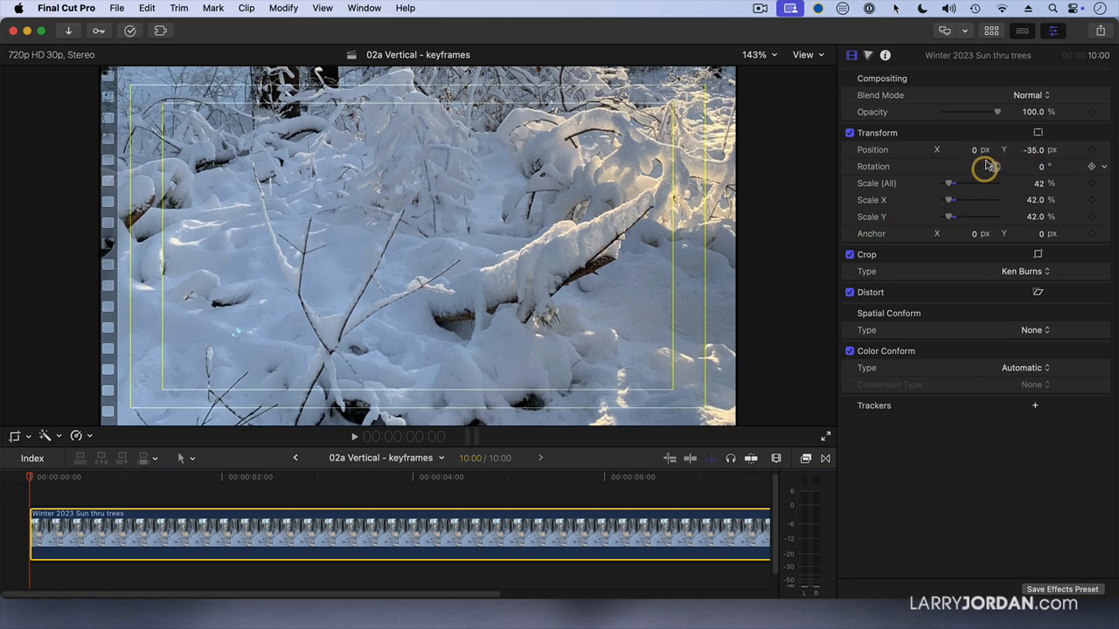
pyautogui.moveTo(972, 149); pyautogui.dragTo(973, 150)
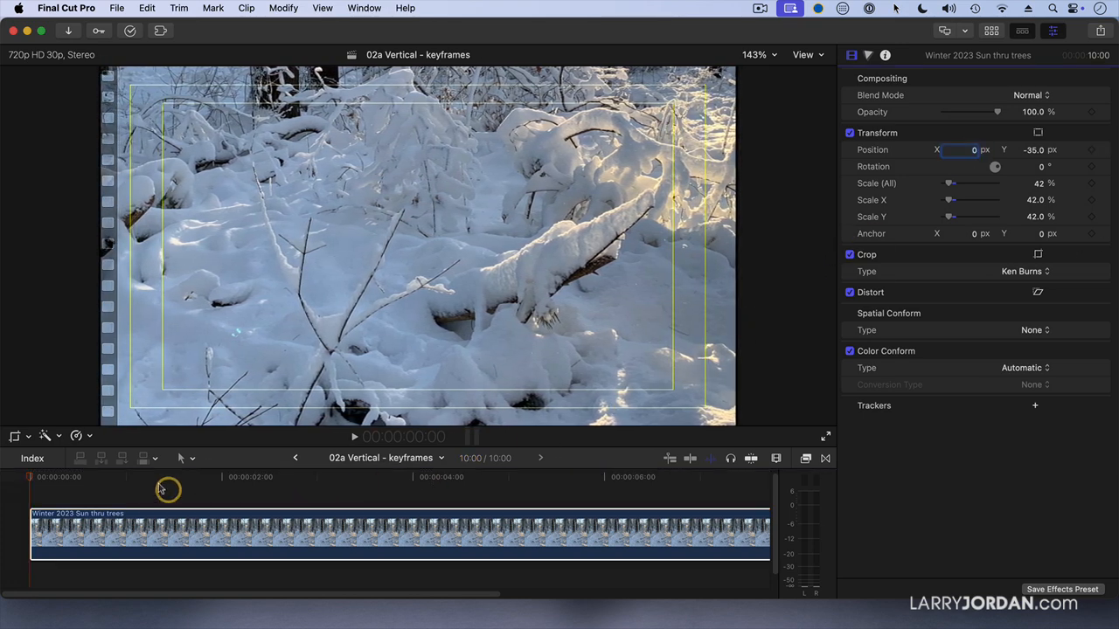
# Place a marker at 1:00 and add starting keyframes there for the winter clip's Position and Scale.
pyautogui.moveTo(112, 478); pyautogui.dragTo(130, 497)
pyautogui.click(127, 492)
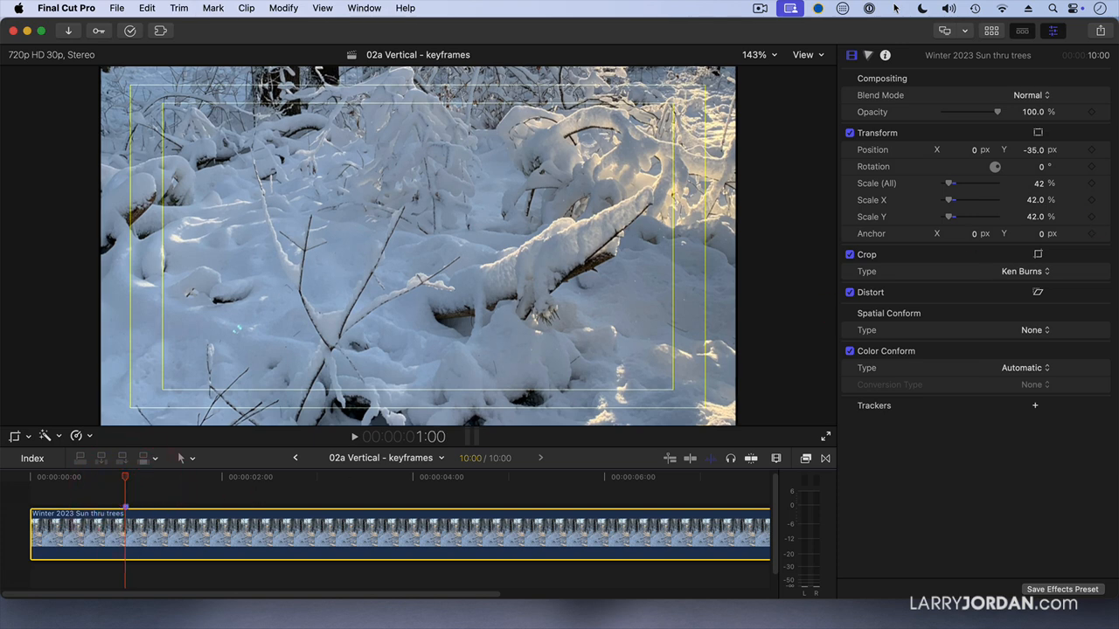
pyautogui.click(1093, 151)
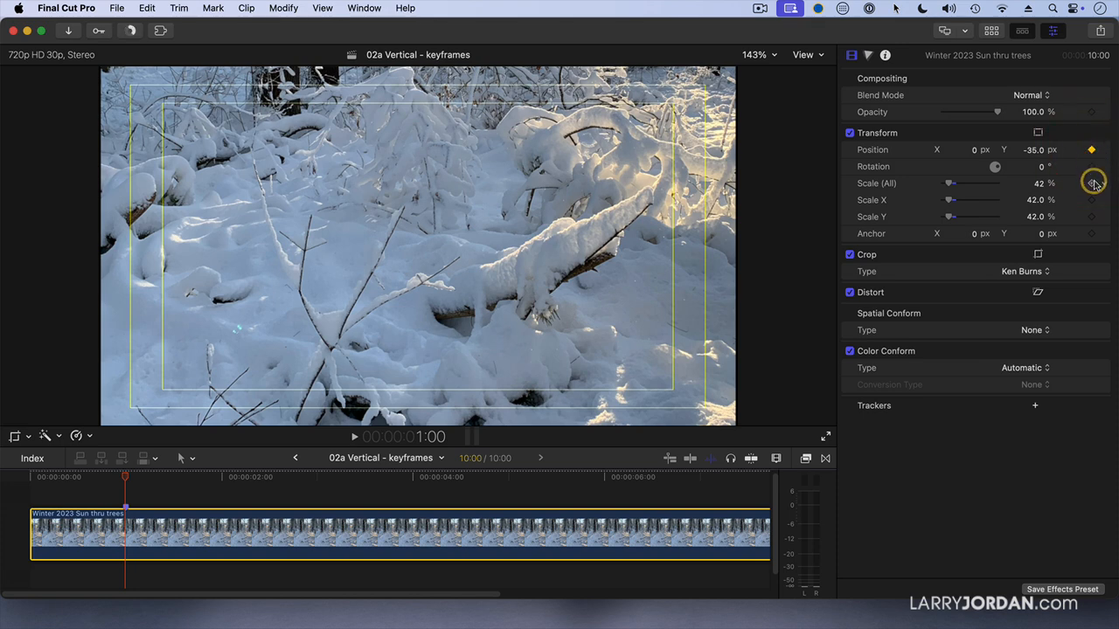
pyautogui.click(1093, 183)
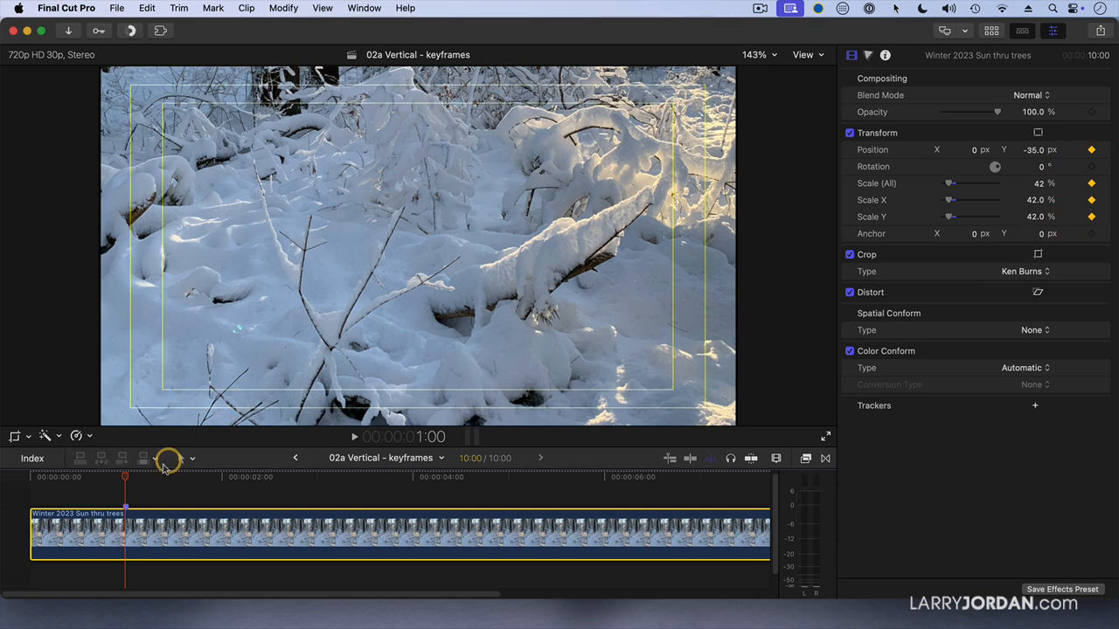
# Fit the whole clip in the timeline and place a marker at 9:00, one second before the clip's end.
pyautogui.click(130, 478)
pyautogui.moveTo(137, 480); pyautogui.dragTo(569, 480)
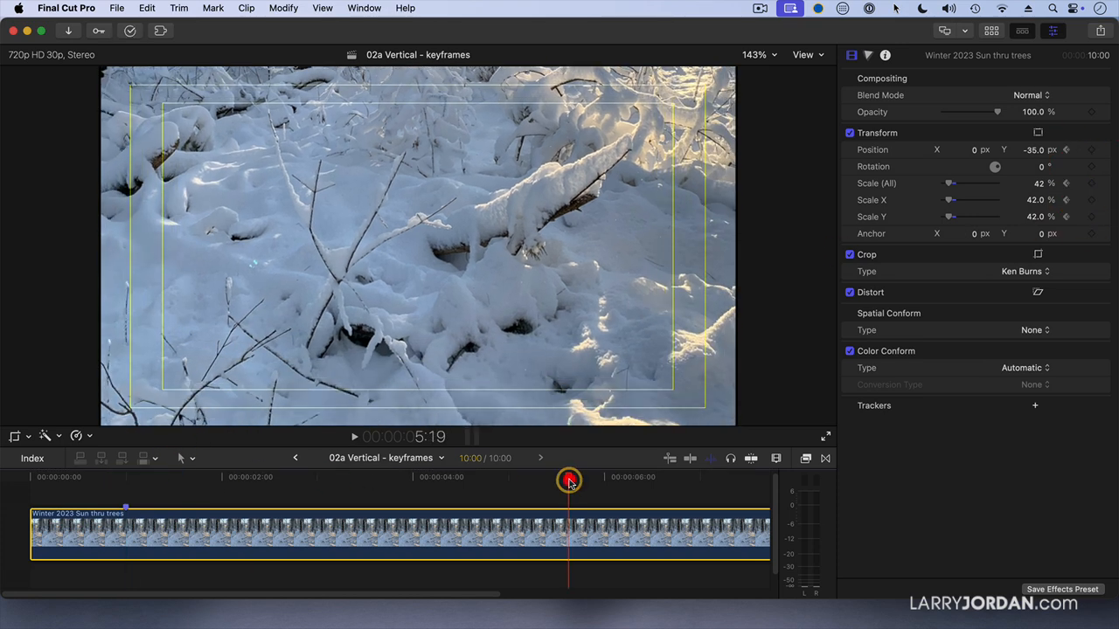
pyautogui.press('super+minus')
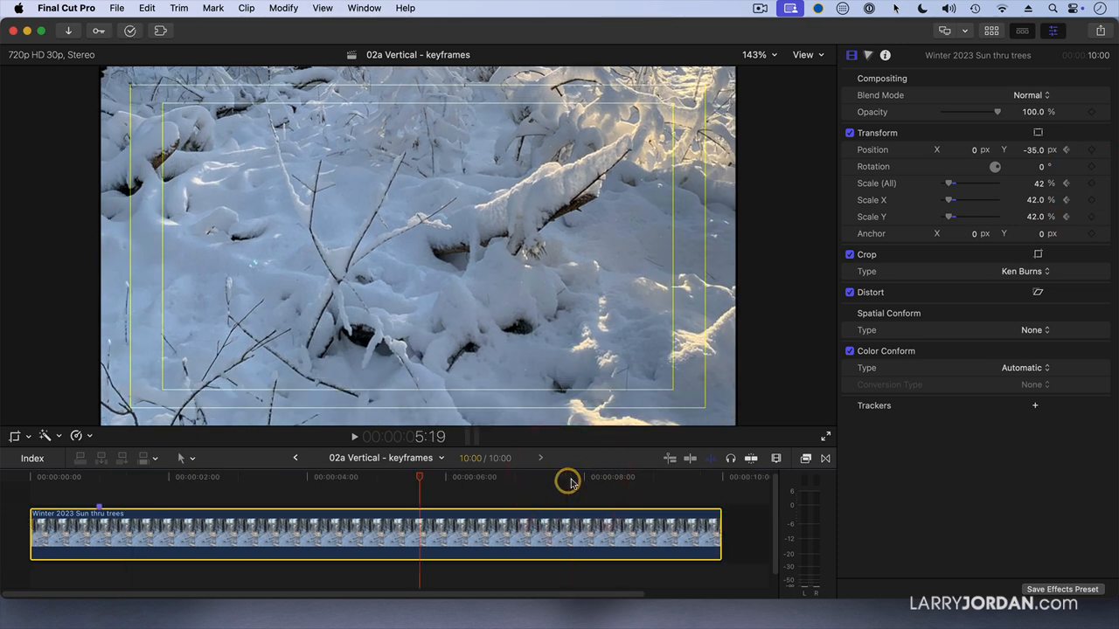
pyautogui.click(705, 480)
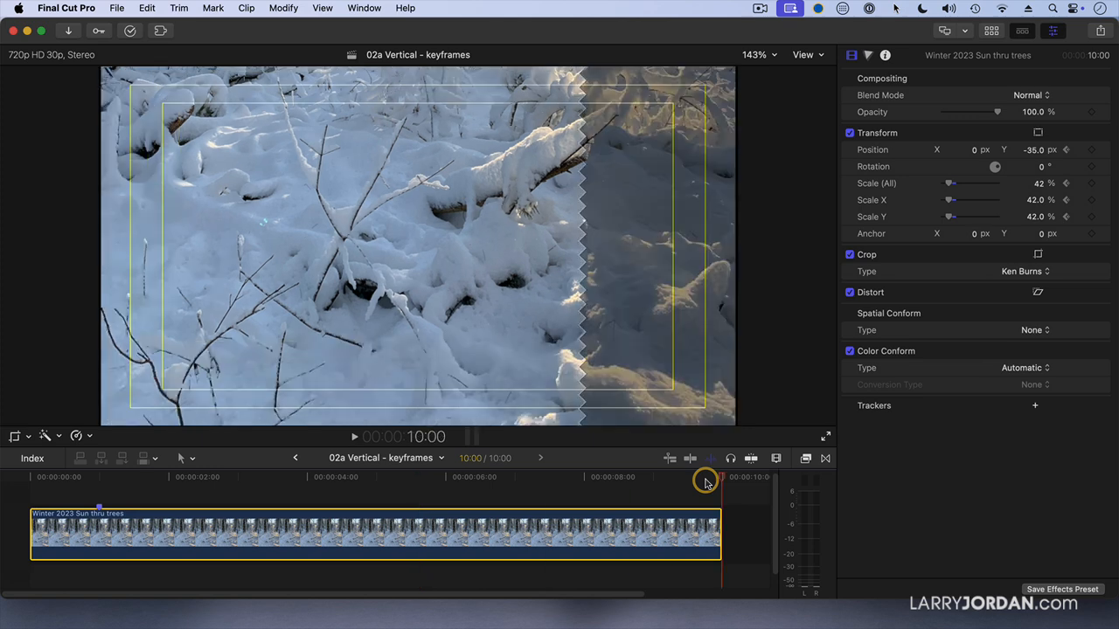
pyautogui.press('-')
pyautogui.press('Return')
pyautogui.click(722, 479)
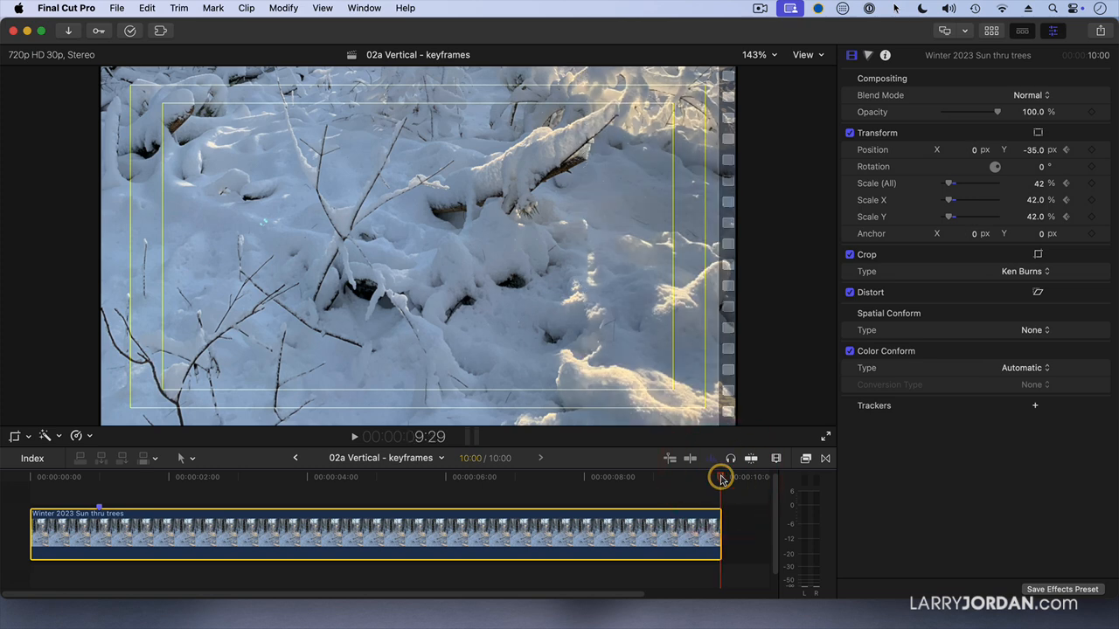
pyautogui.press('-')
pyautogui.press('Escape')
pyautogui.moveTo(721, 479); pyautogui.dragTo(653, 479)
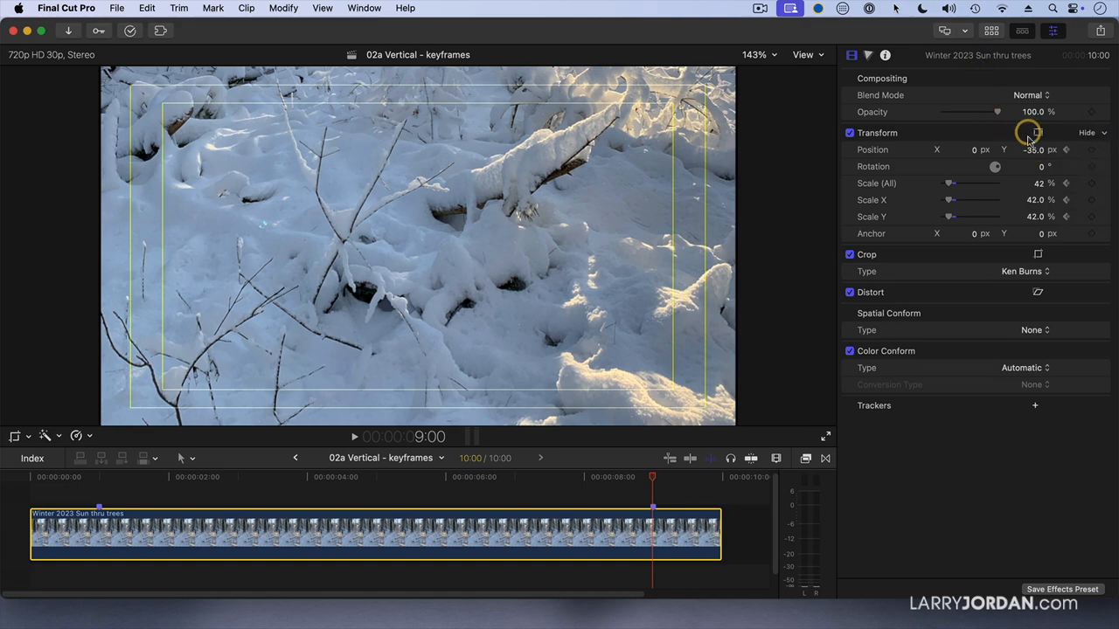
# At 9:00, keyframe the clip's vertical position at -1110 px and its scale at 62% to frame the sun through the trees.
pyautogui.moveTo(1035, 152); pyautogui.dragTo(1035, 153)
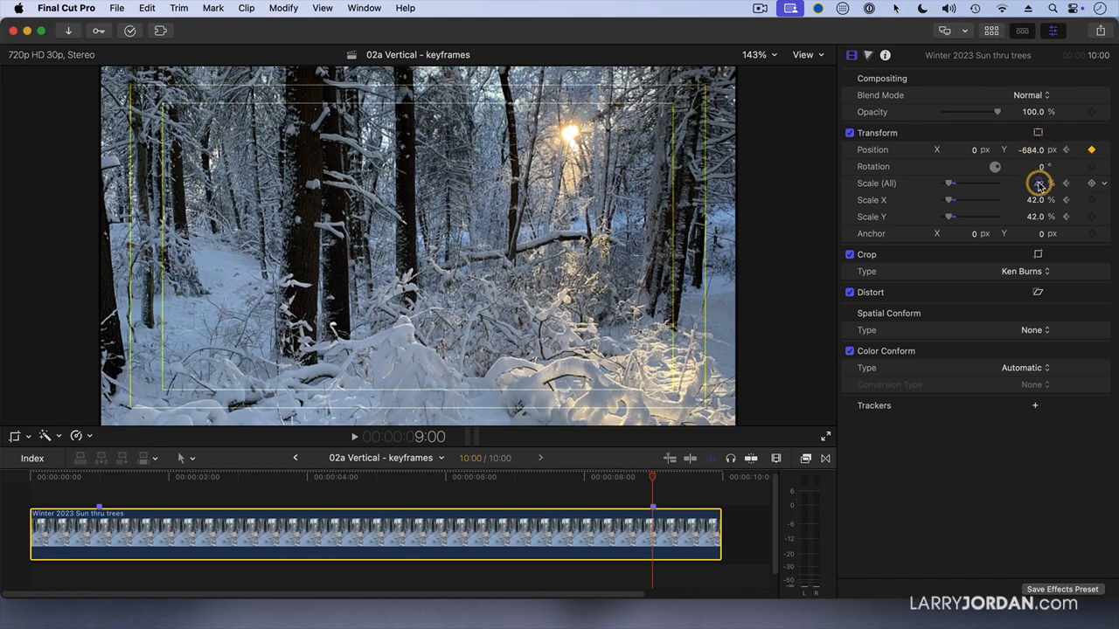
pyautogui.moveTo(1040, 185); pyautogui.dragTo(1031, 149)
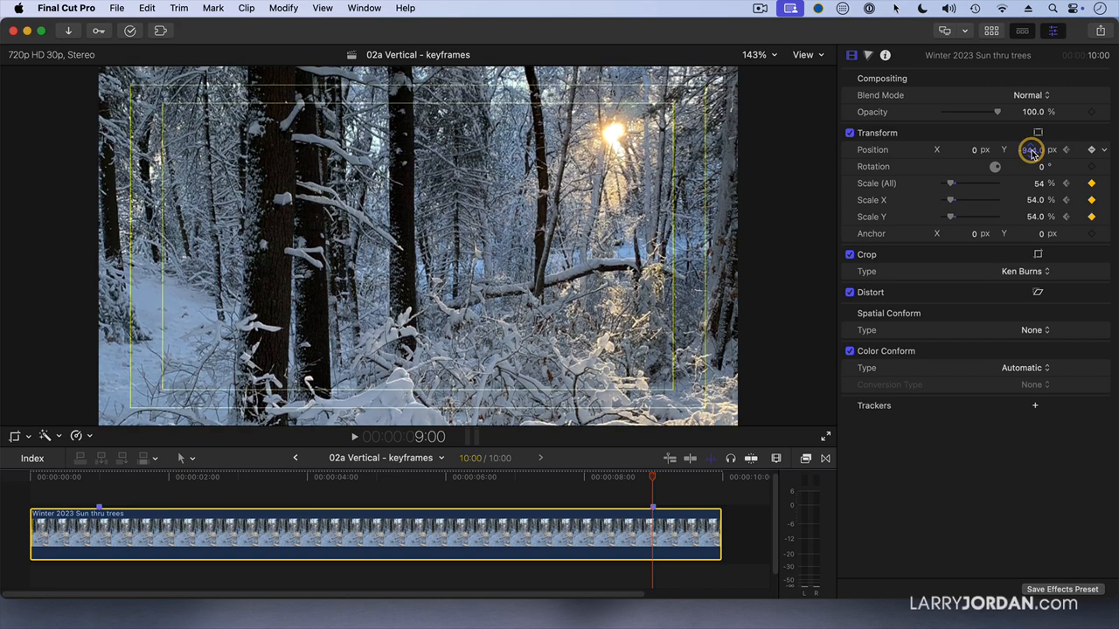
pyautogui.moveTo(1039, 182); pyautogui.dragTo(1040, 182)
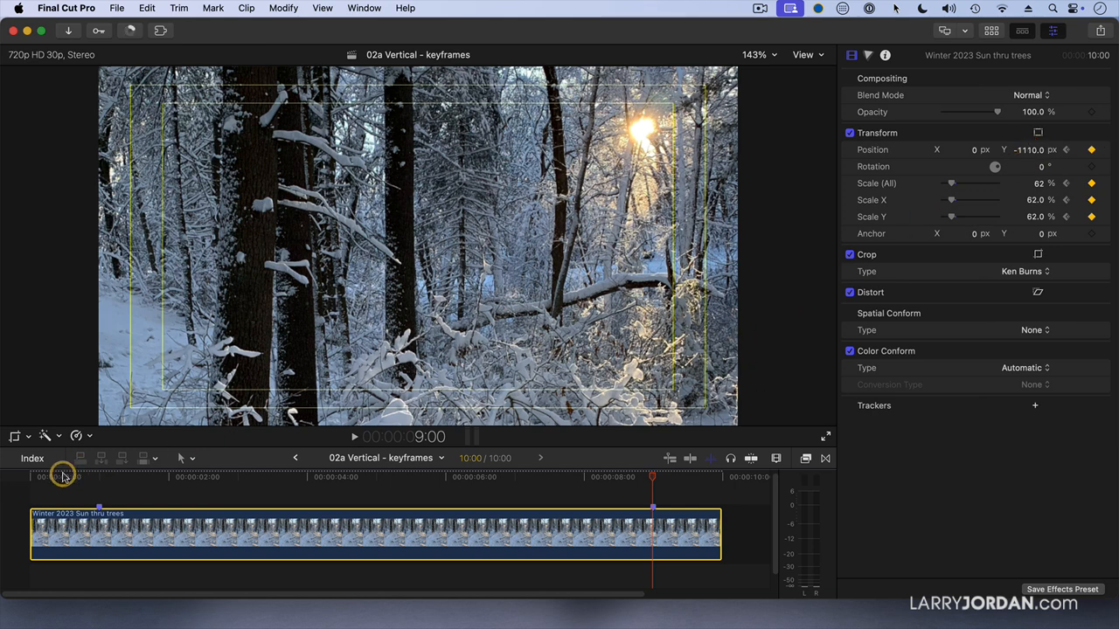
# Play the keyframed clip from the beginning to review the animated move.
pyautogui.click(20, 477)
pyautogui.press('space')
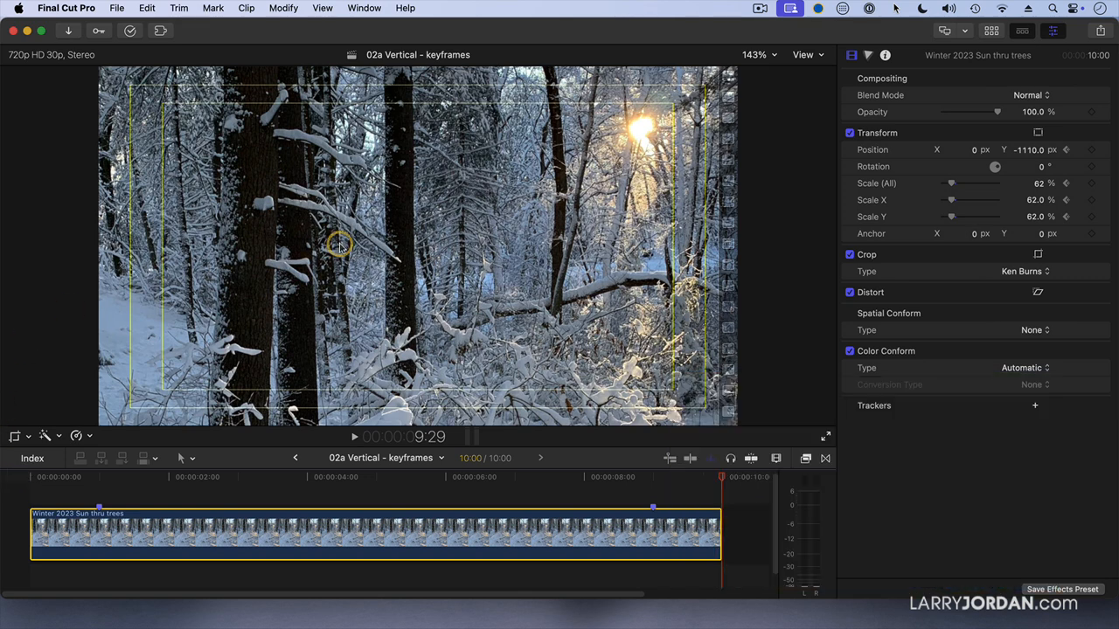
# At the 9:00 keyframe, turn on the on-screen Transform controls and set the clip's horizontal position to 25 px.
pyautogui.click(584, 535)
pyautogui.moveTo(717, 479); pyautogui.dragTo(652, 482)
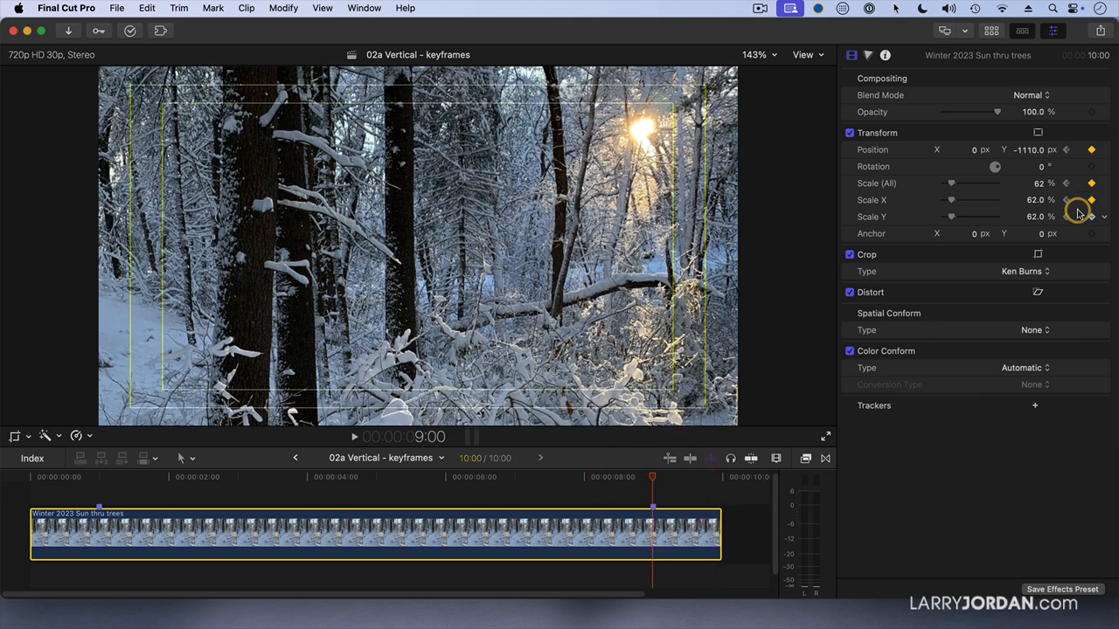
pyautogui.click(1038, 134)
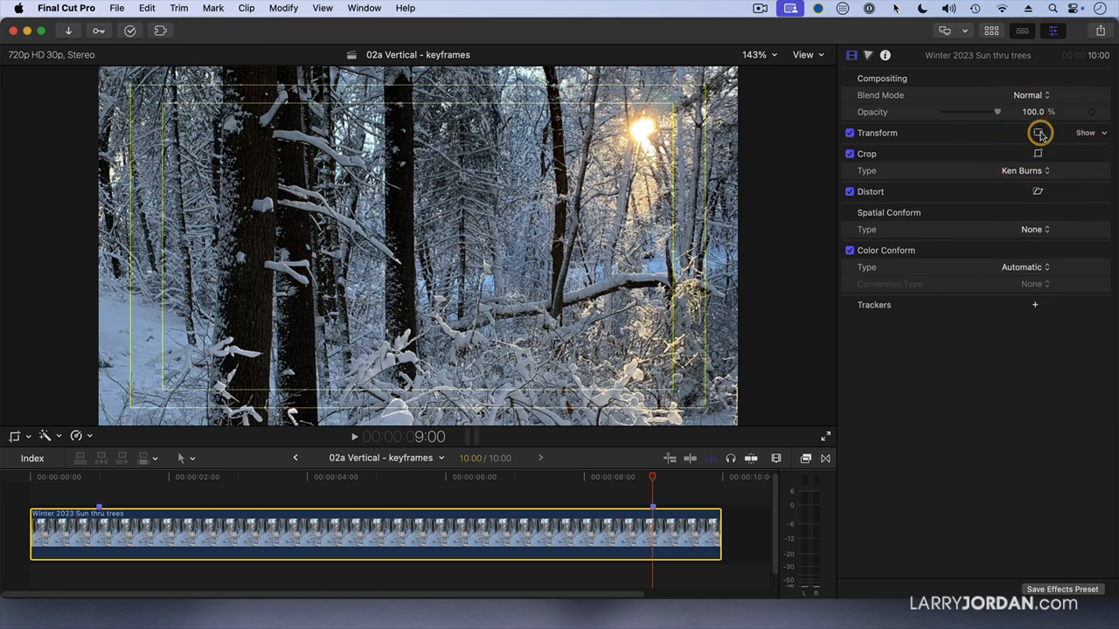
pyautogui.click(1039, 134)
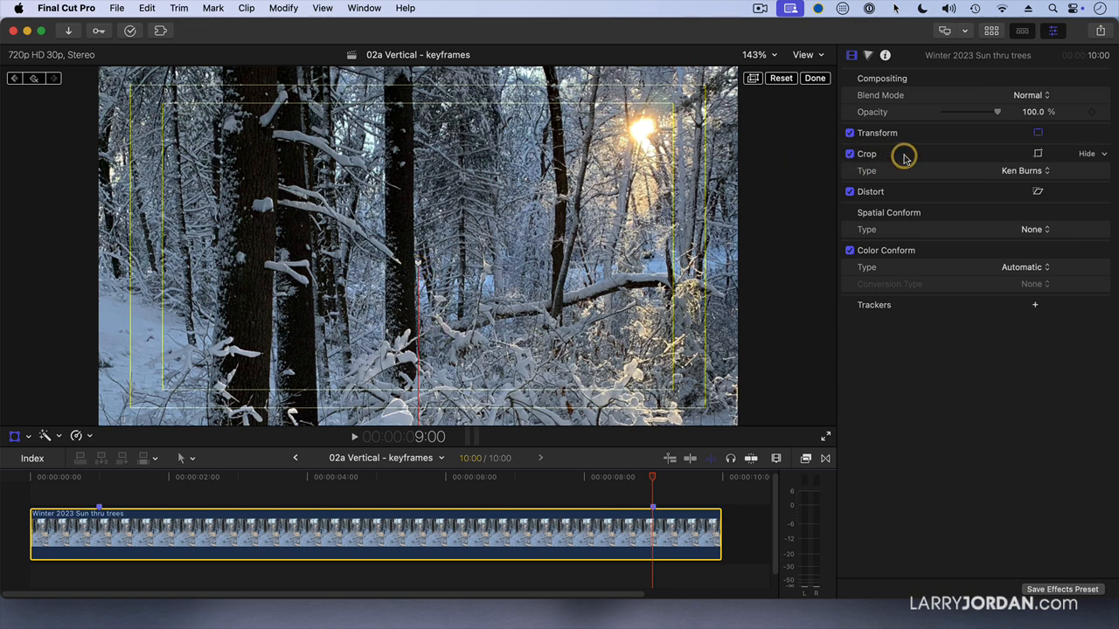
pyautogui.click(1084, 133)
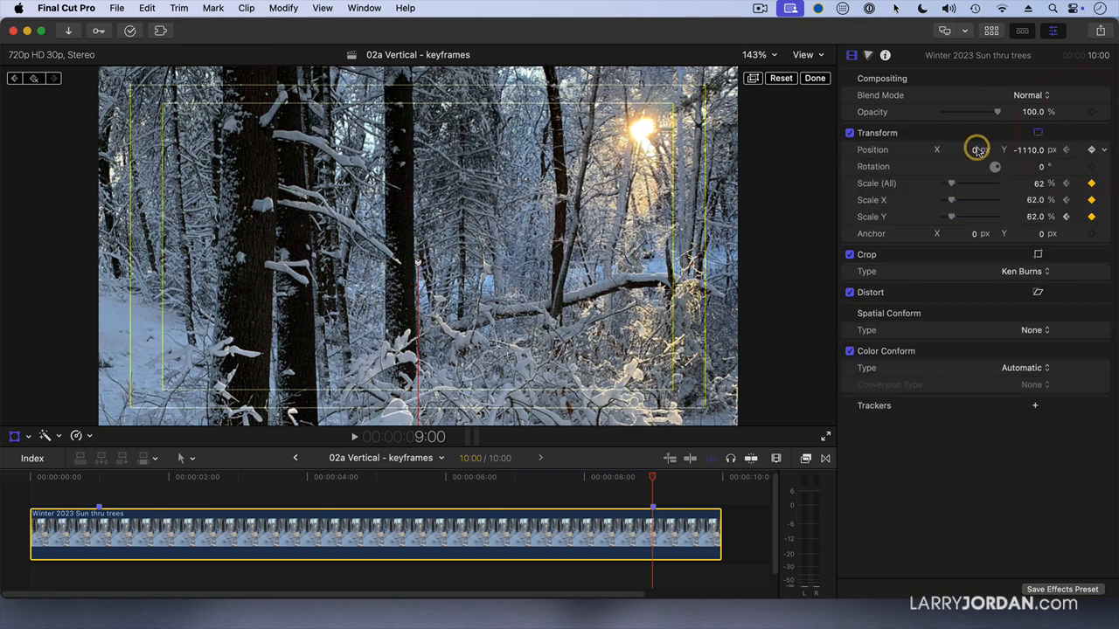
pyautogui.moveTo(976, 154); pyautogui.dragTo(943, 156)
# Change the starting keyframe on the clip's on-screen motion path, at the frame's center, from Smooth to Linear.
pyautogui.click(420, 268)
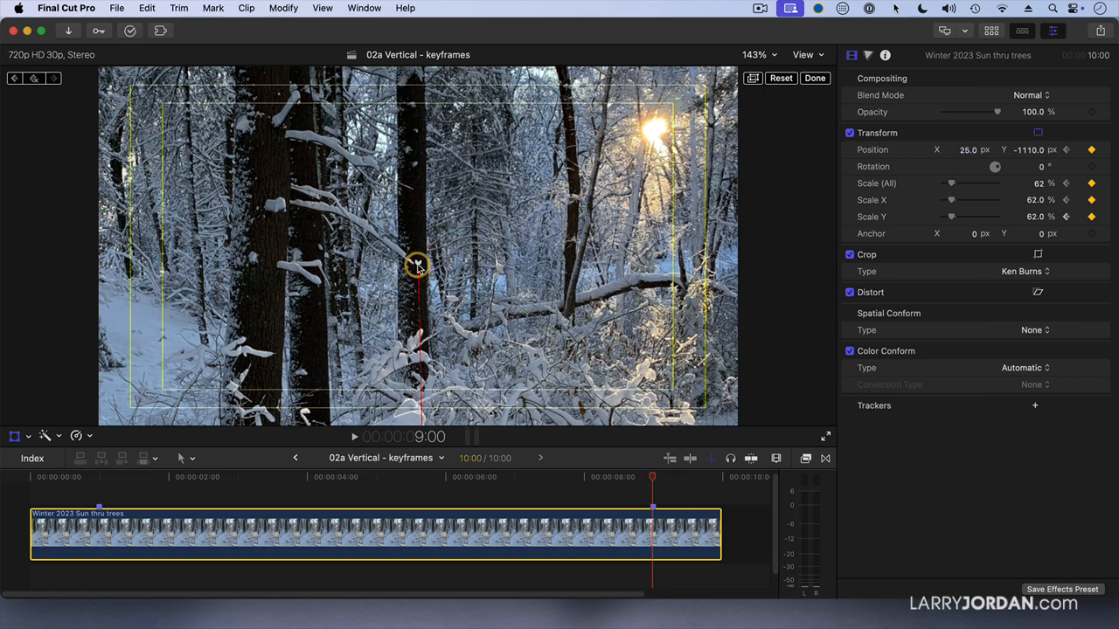
pyautogui.rightClick(418, 265)
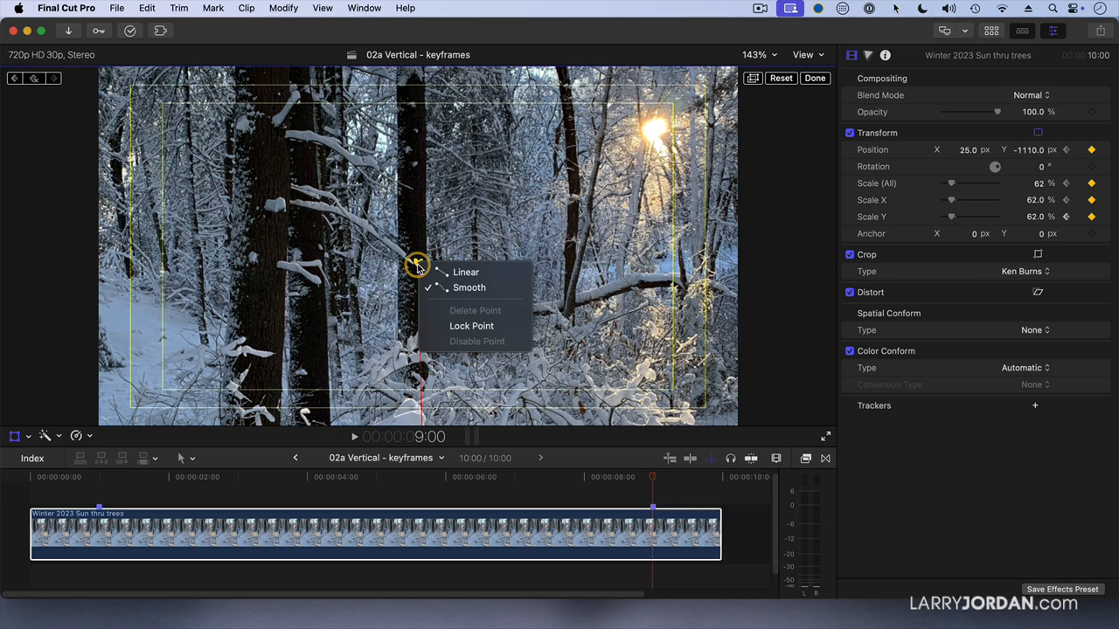
pyautogui.click(471, 273)
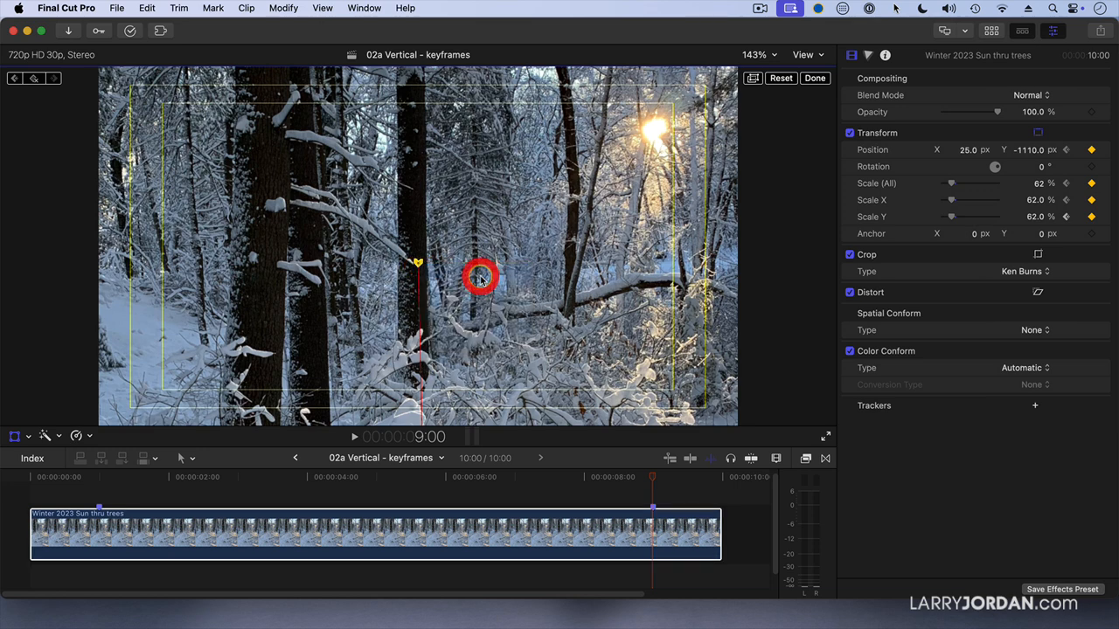
# Set the ending keyframe on the motion path, at the center of the Transform bounding box, to Linear.
pyautogui.click(754, 54)
pyautogui.click(754, 111)
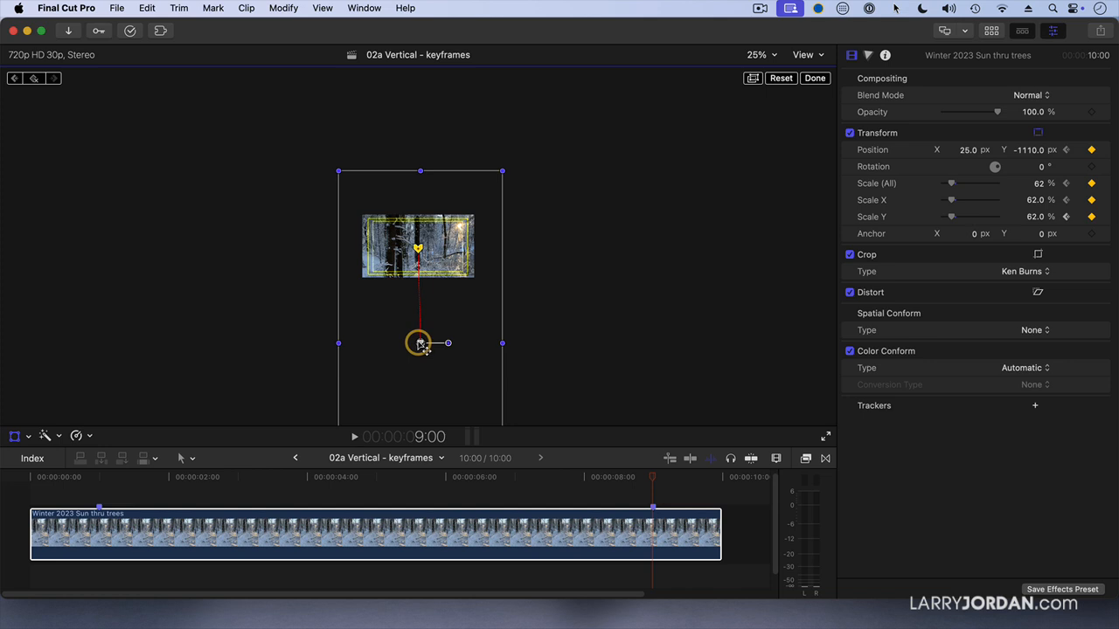
pyautogui.rightClick(420, 344)
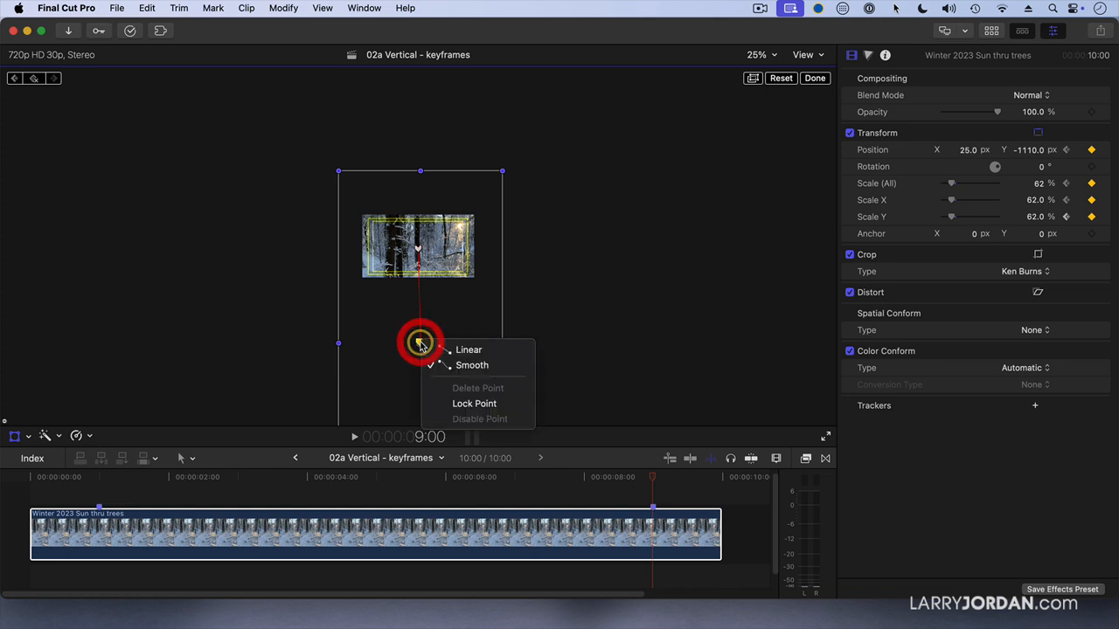
pyautogui.click(462, 351)
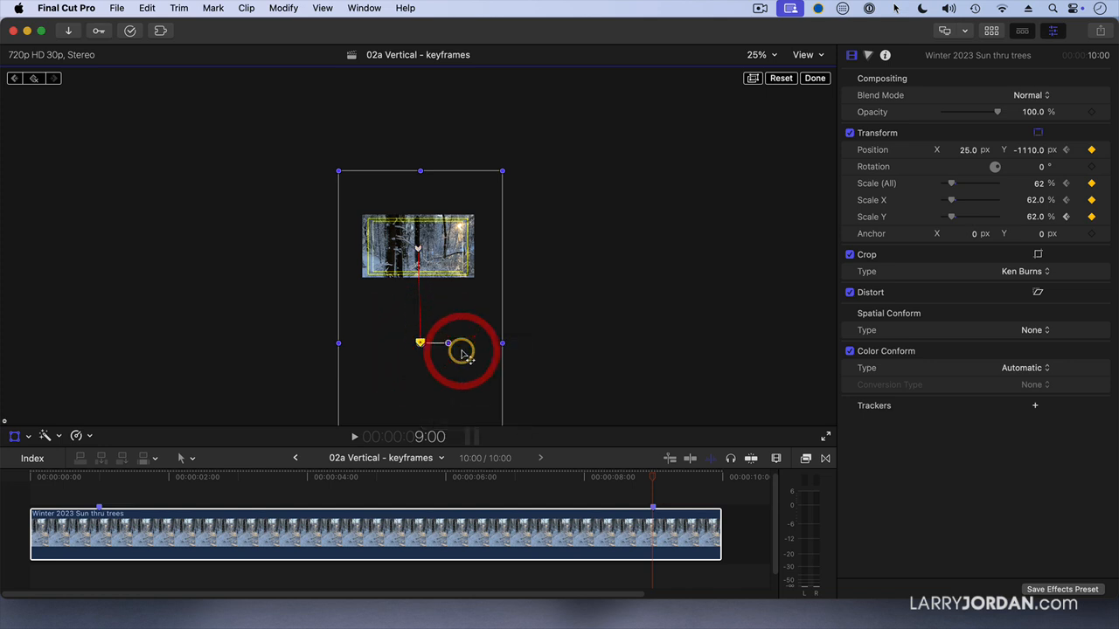
# Fit the frame in the viewer and play the clip from the beginning to review the keyframed move with linear points.
pyautogui.click(1038, 133)
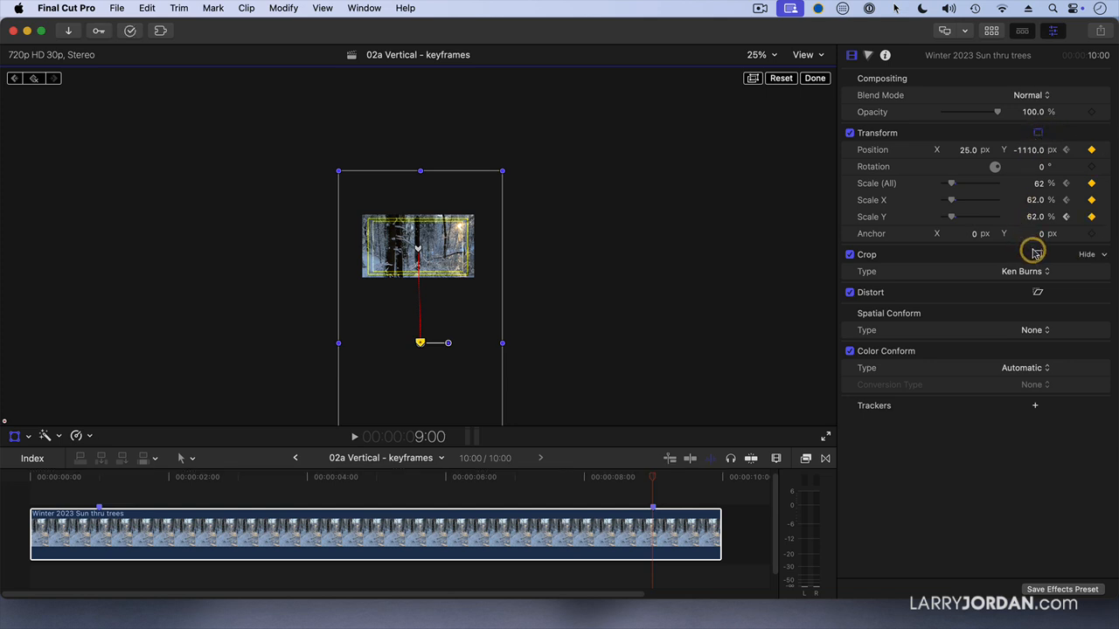
pyautogui.click(756, 58)
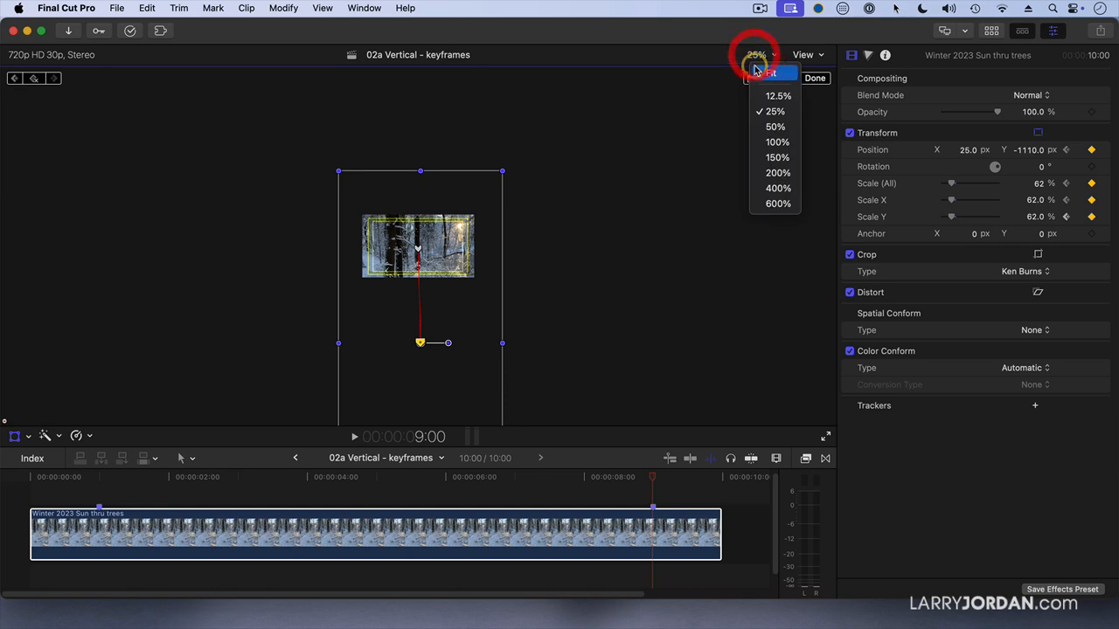
pyautogui.click(756, 74)
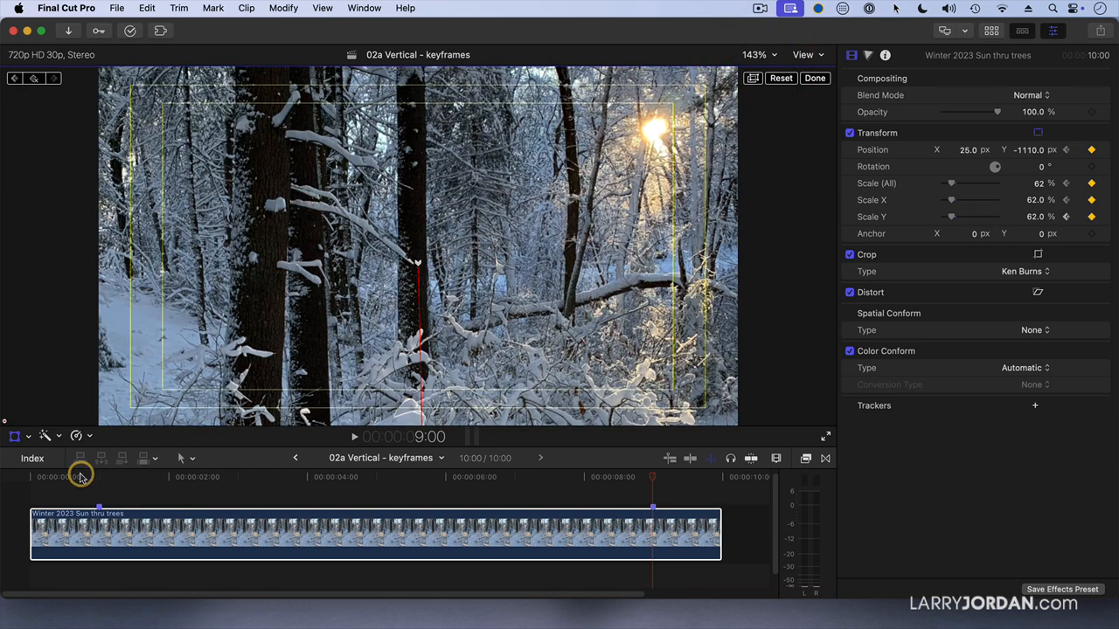
pyautogui.moveTo(79, 478); pyautogui.dragTo(2, 471)
pyautogui.press('space')
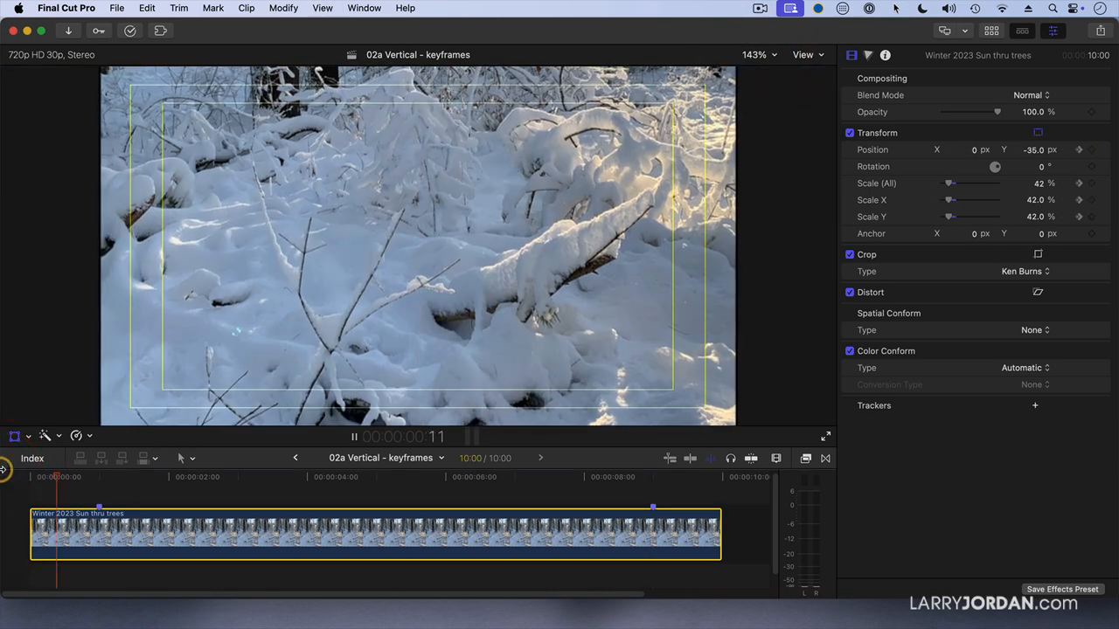